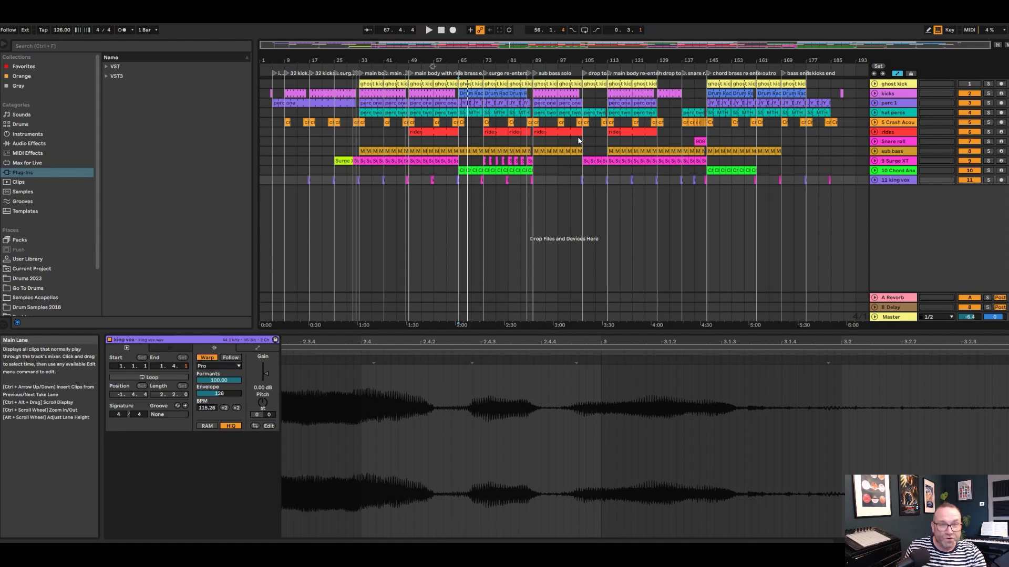
- Hide the browser, solo the kicks track, and play it from within the main body pt1 section
click(6, 45)
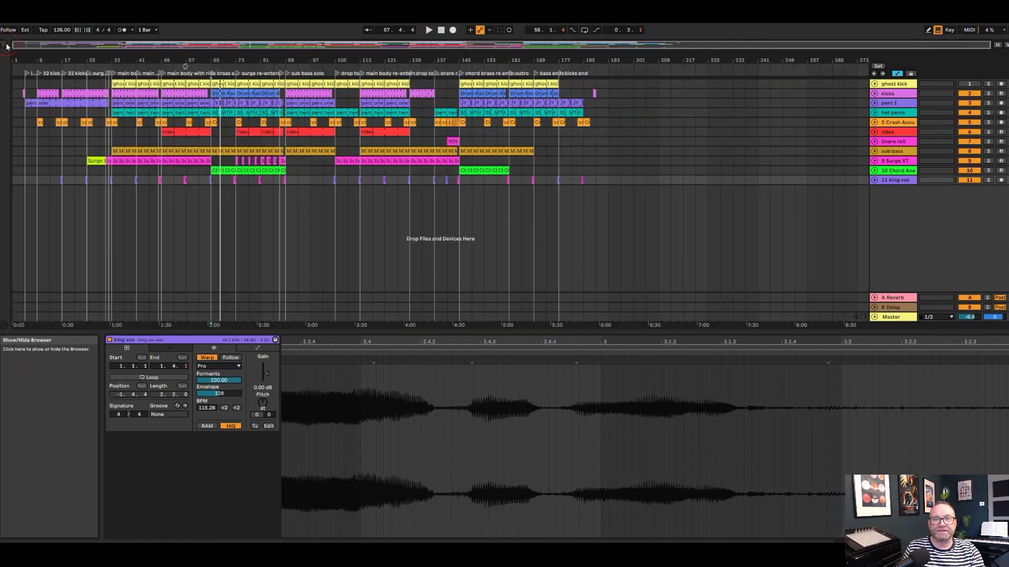
drag(63, 61, 217, 58)
click(377, 141)
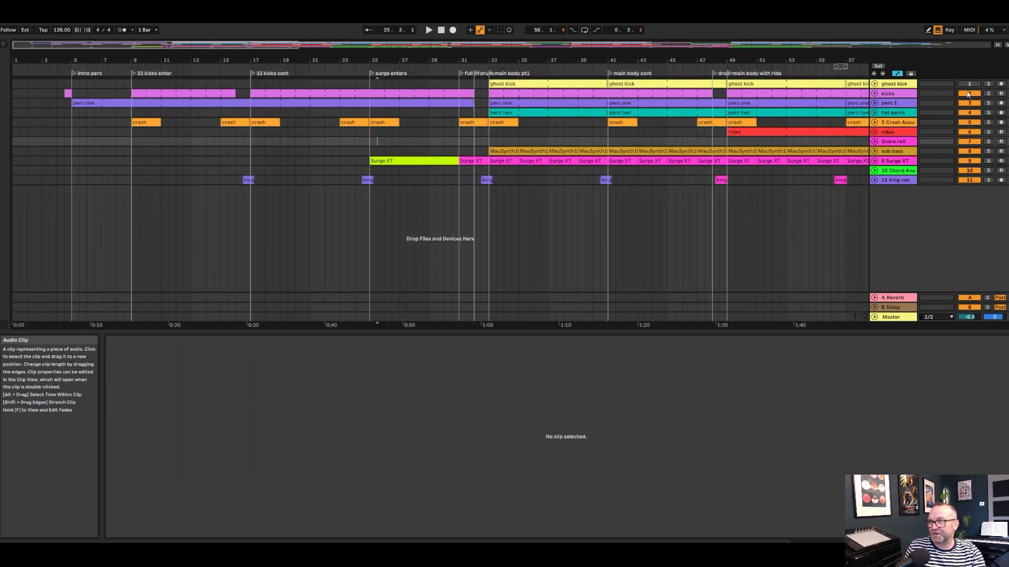
click(987, 93)
click(532, 133)
key(space)
- Solo perc 1, hat percs and crash together with the kicks, and play them from the start of main body pt1
click(988, 104)
click(987, 113)
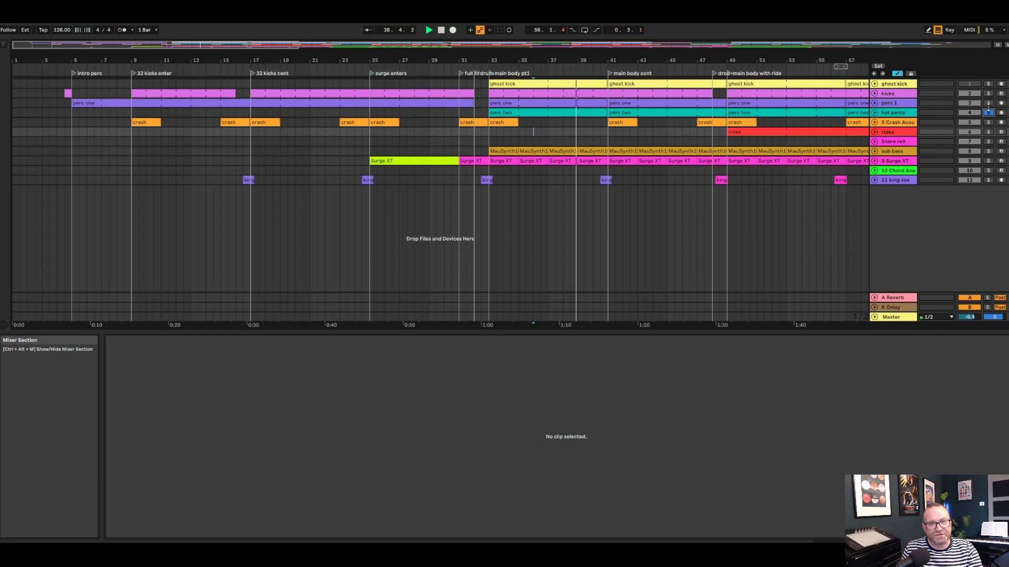
ctrl+click(987, 104)
ctrl+click(988, 94)
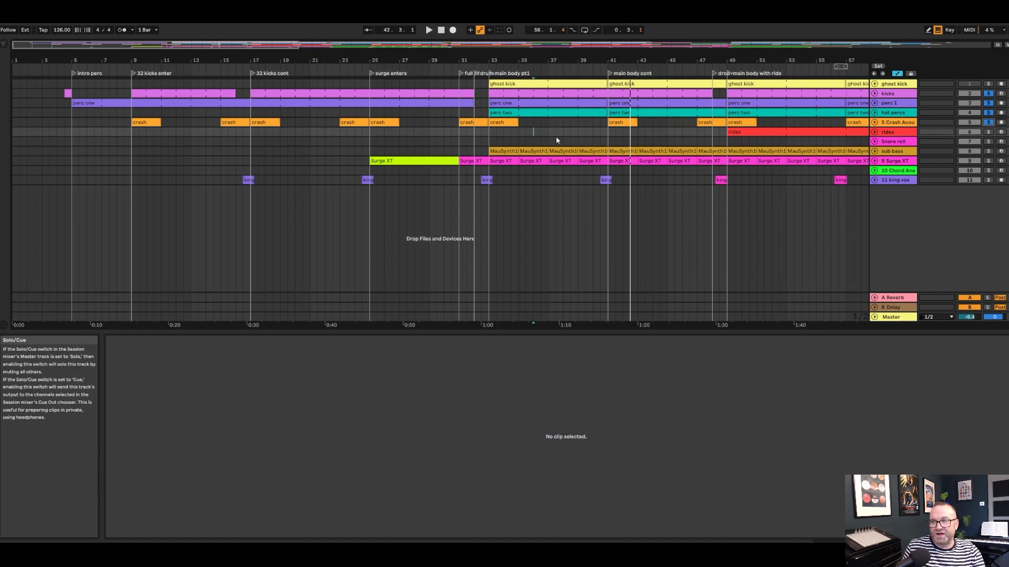
key(space)
click(494, 136)
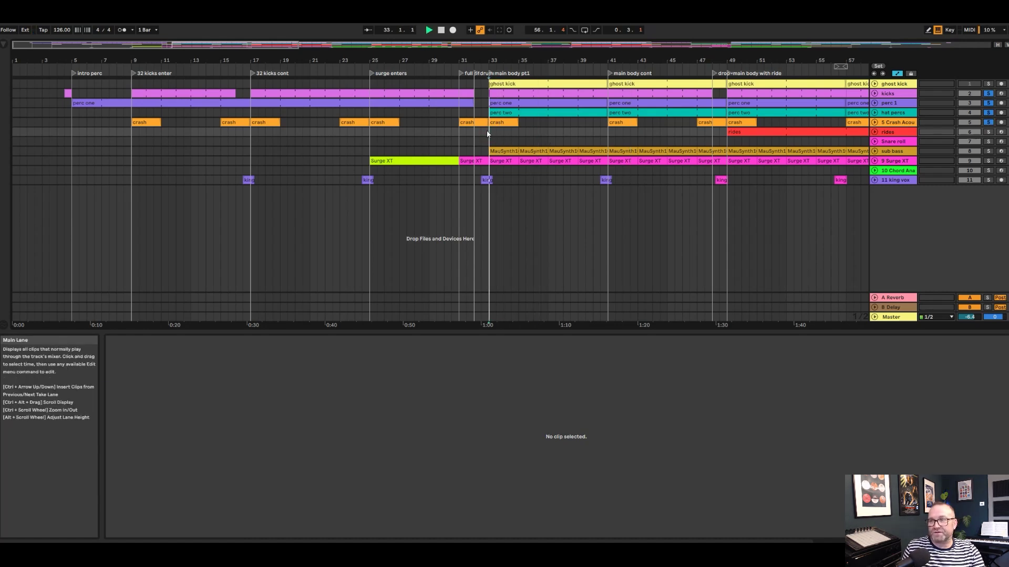
key(space)
- Play the rides track alone from bar 49 and select the Compressor in its device chain
click(988, 132)
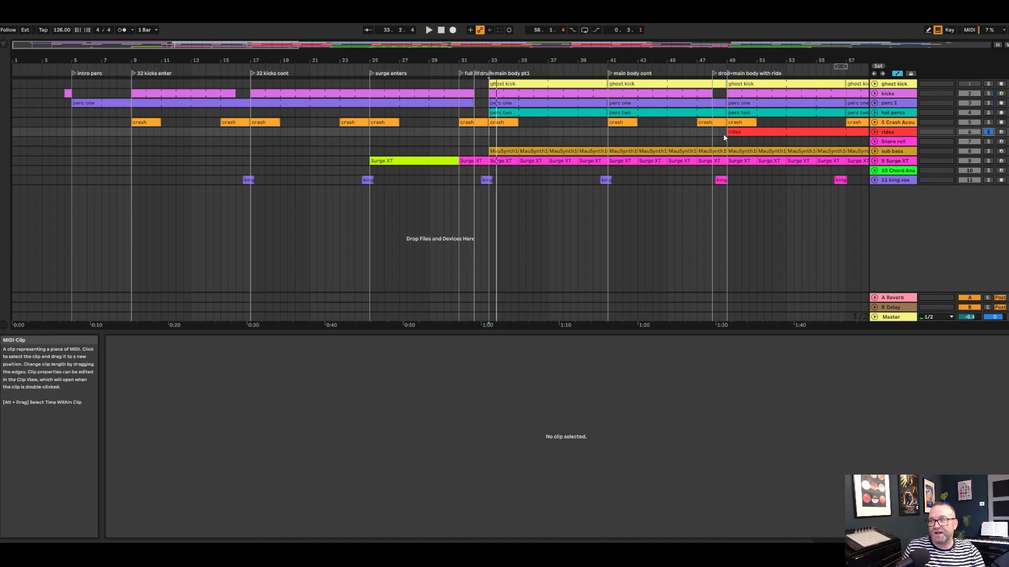
click(726, 133)
key(space)
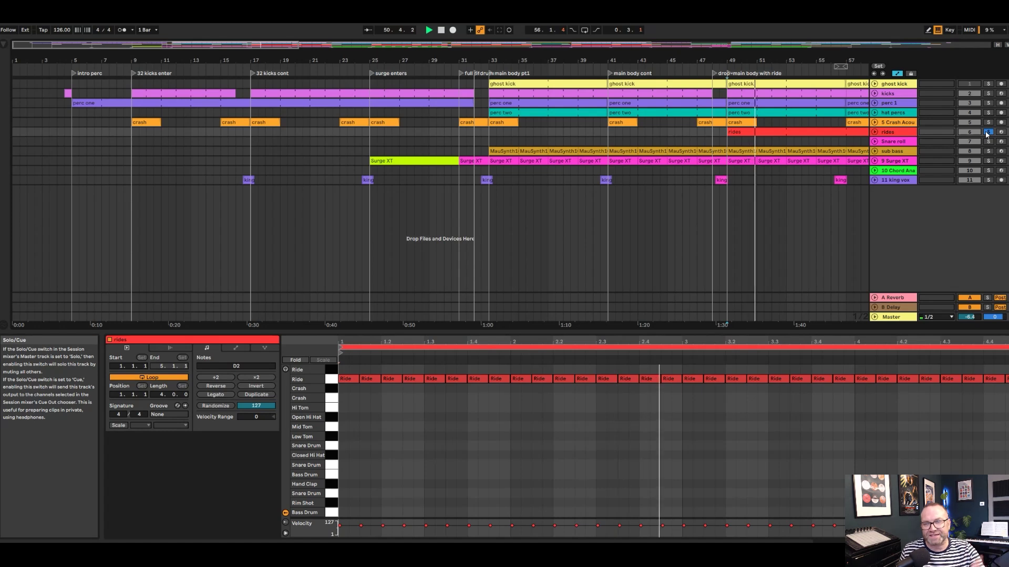
key(space)
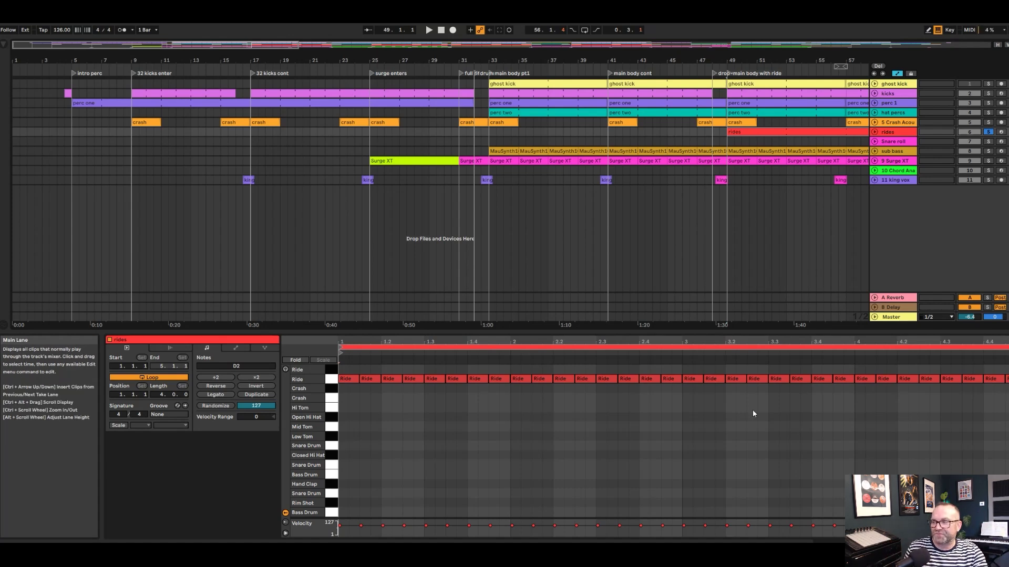
key(shift+Tab)
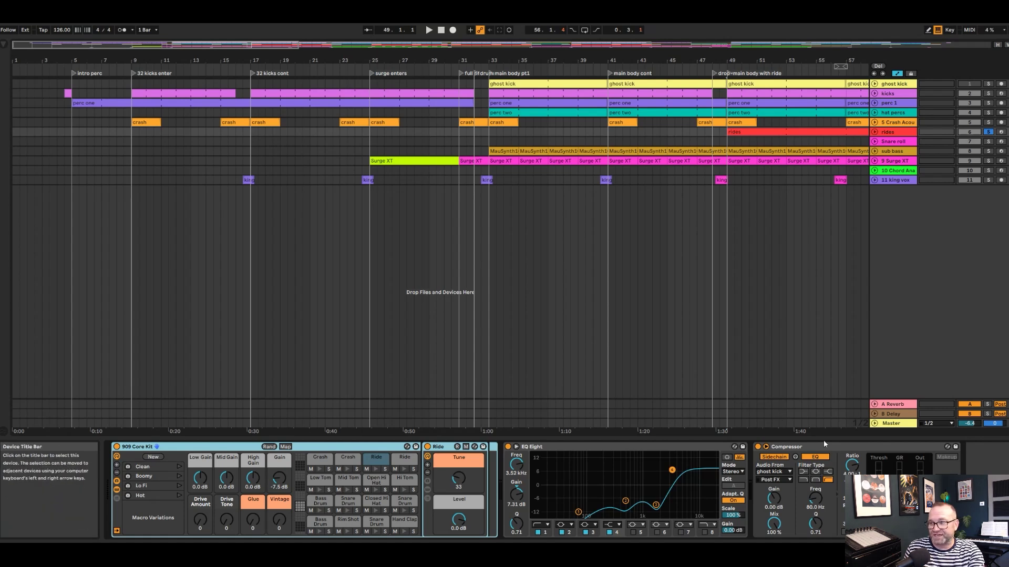
click(802, 450)
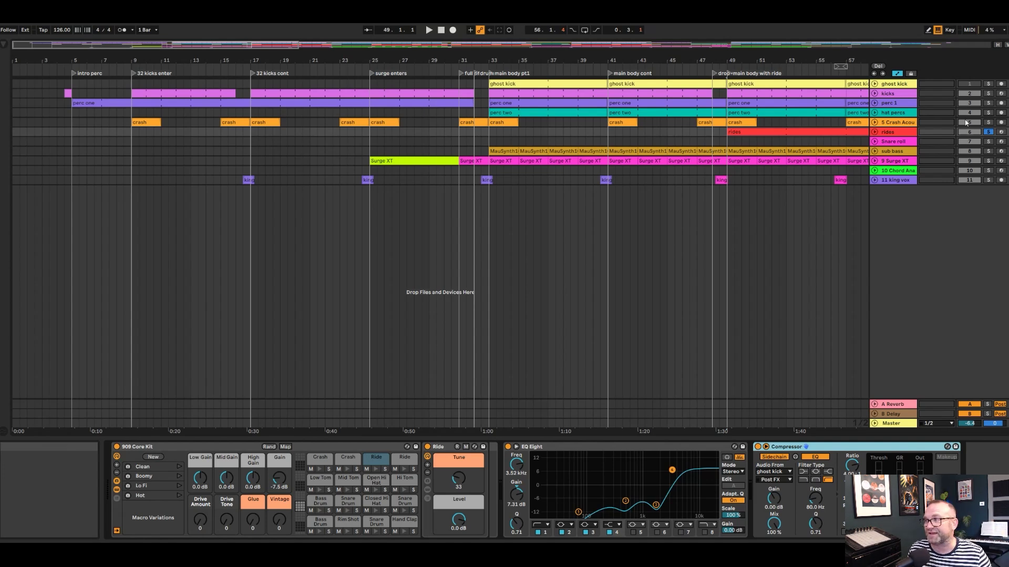
- Play the kicks with the rides from bar 49, adding crash, hat percs and perc 1 to the soloed tracks
click(988, 93)
click(728, 142)
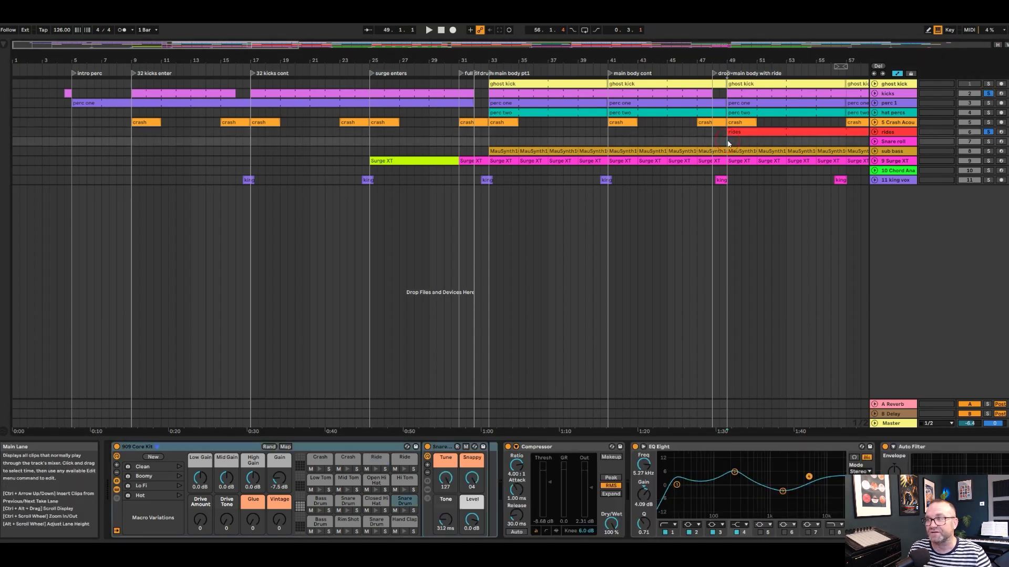
key(space)
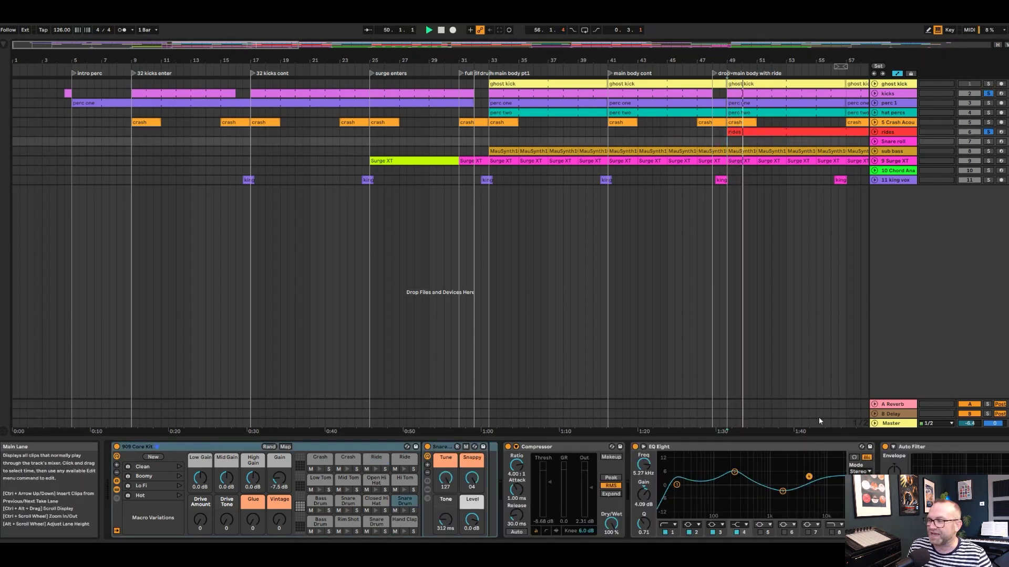
click(988, 123)
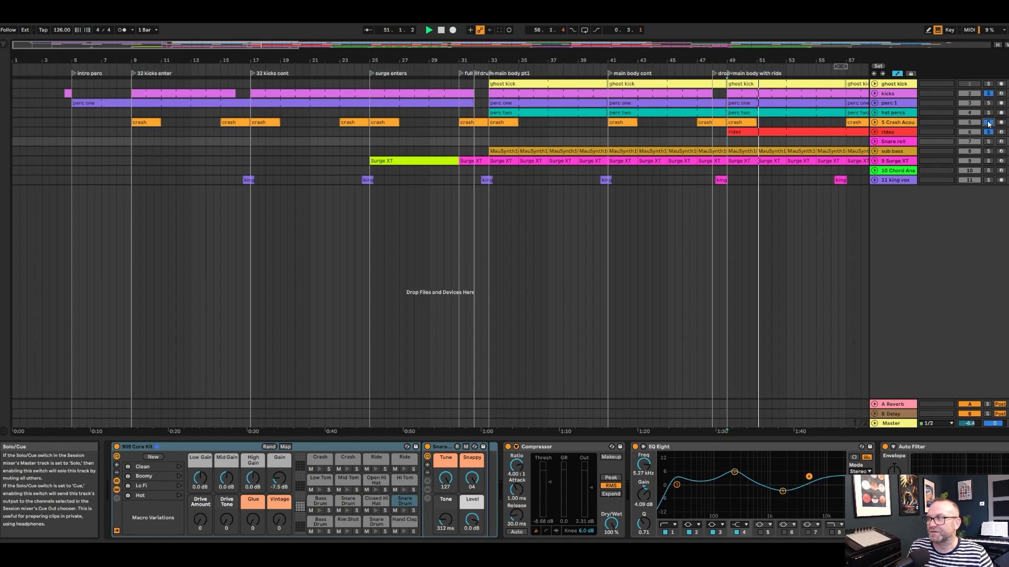
click(988, 112)
click(989, 103)
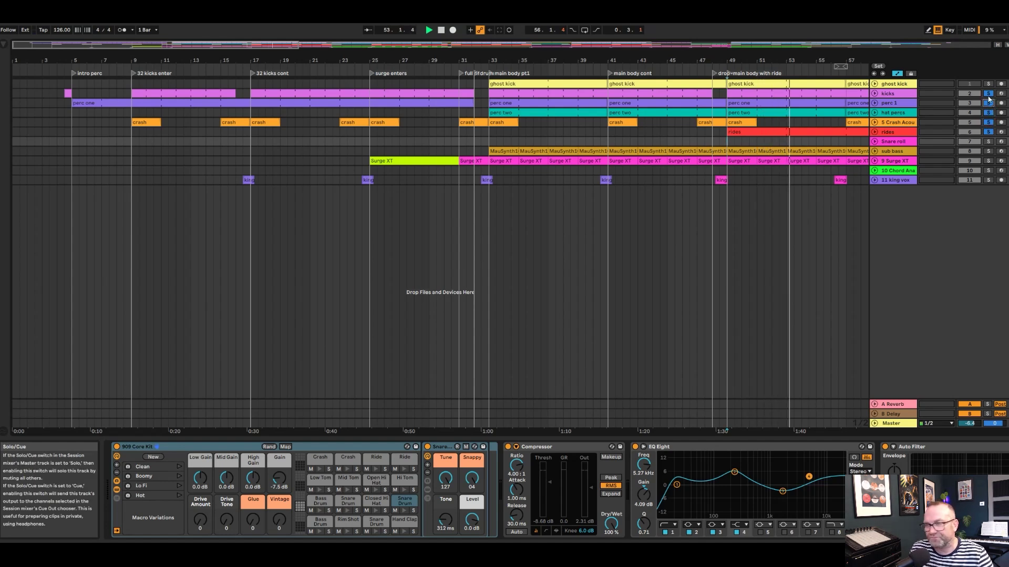
key(space)
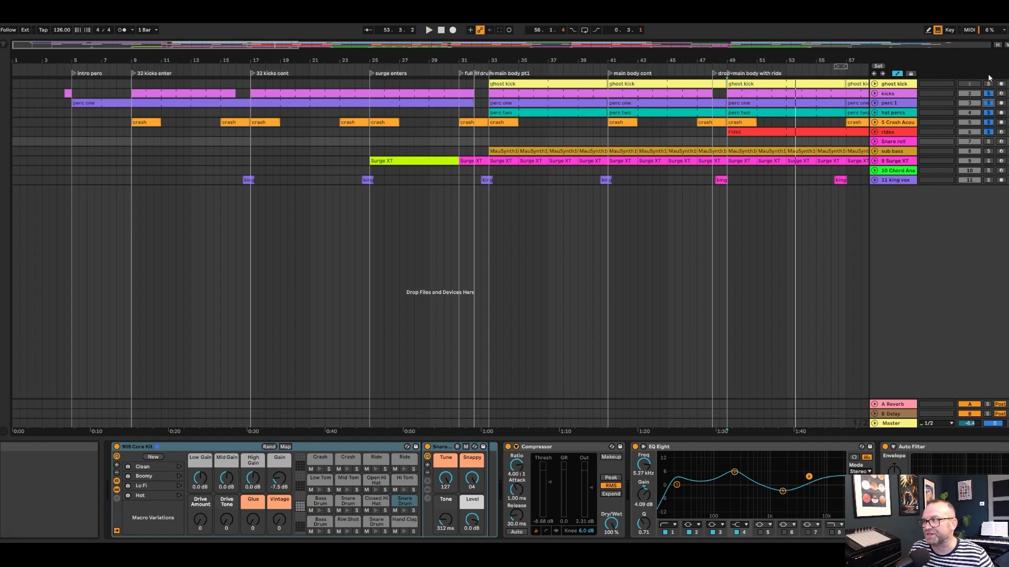
- Clear the drum solos and play the sub bass track alone from the start of main body pt1 at bar 33
key(minus)
key(minus)
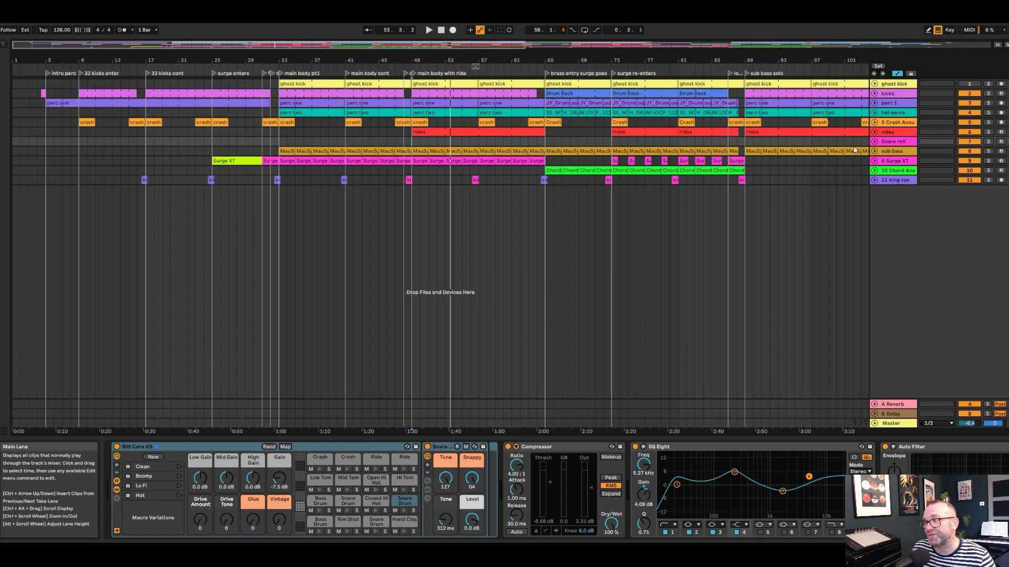
click(897, 150)
click(896, 170)
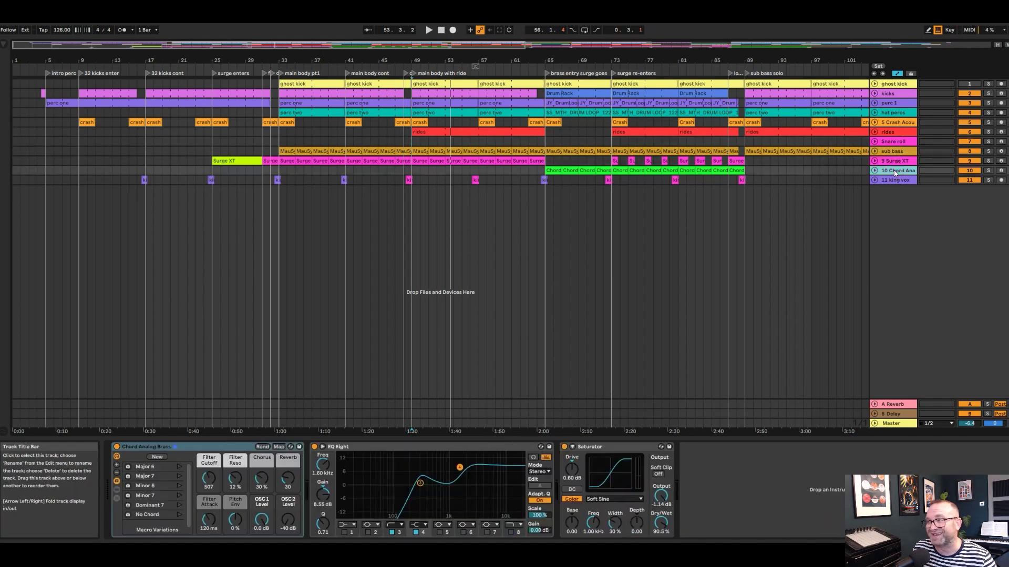
click(281, 151)
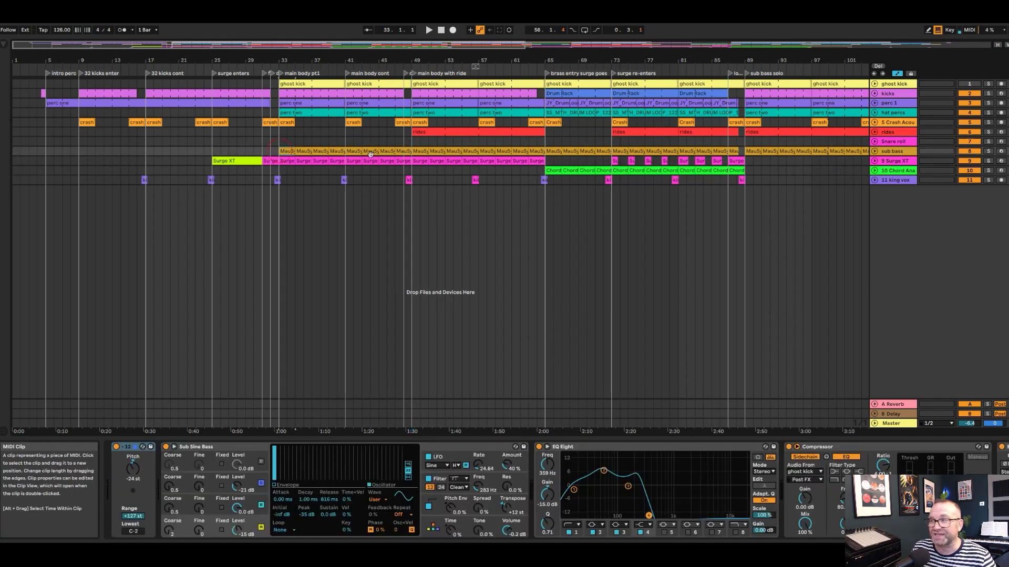
click(987, 151)
key(space)
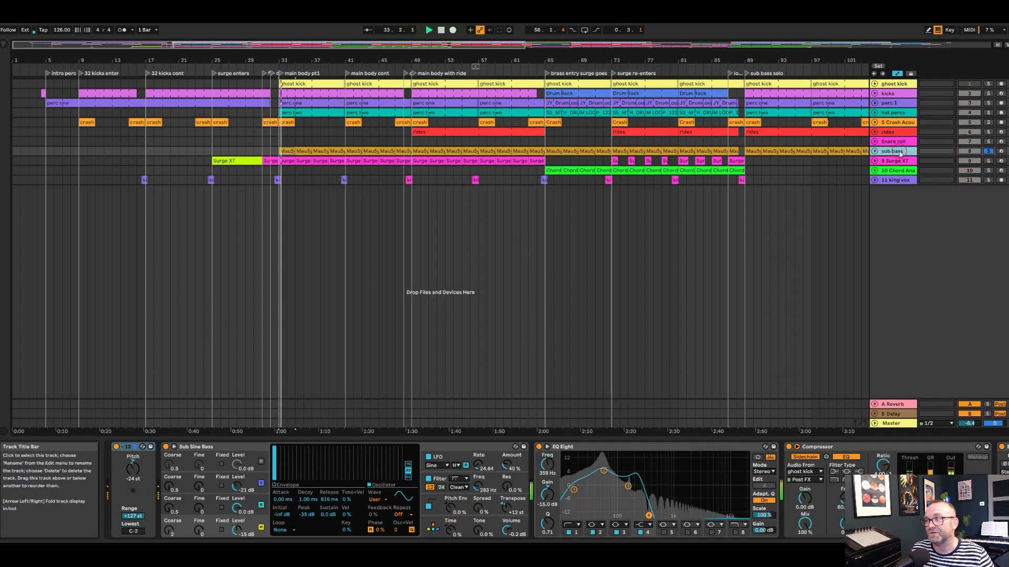
- Set the peak band of the sub bass EQ Eight to 52.7 Hz with 10.3 dB gain, and stop playback
drag(604, 471, 603, 464)
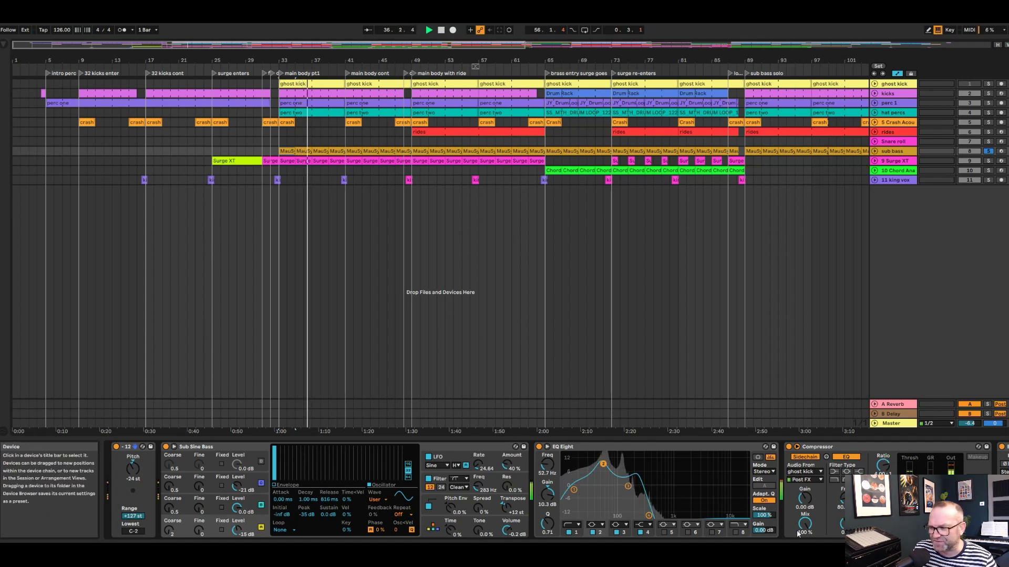
scroll(884, 541, right, 3)
scroll(201, 454, left, 2)
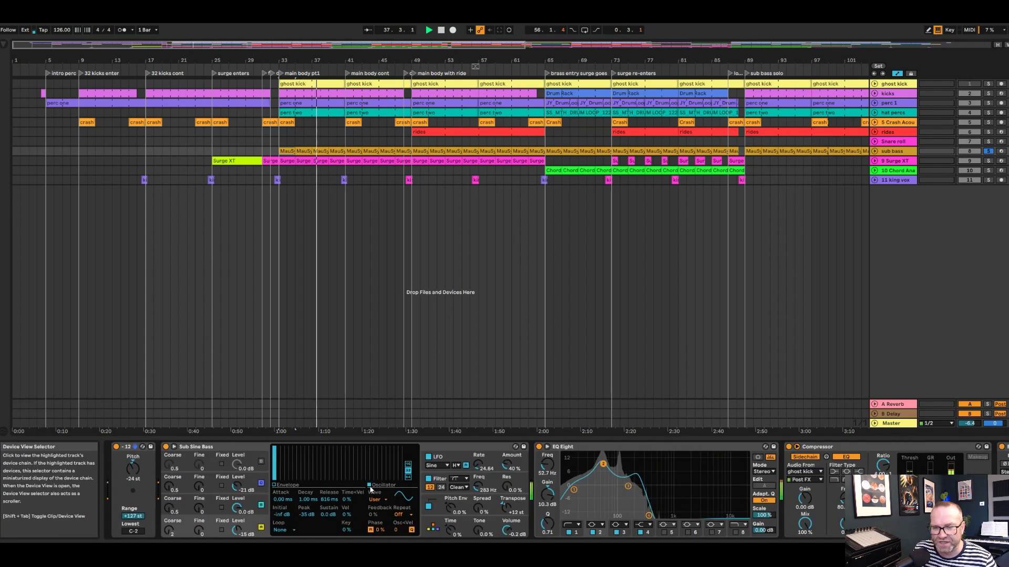
scroll(202, 454, left, 1)
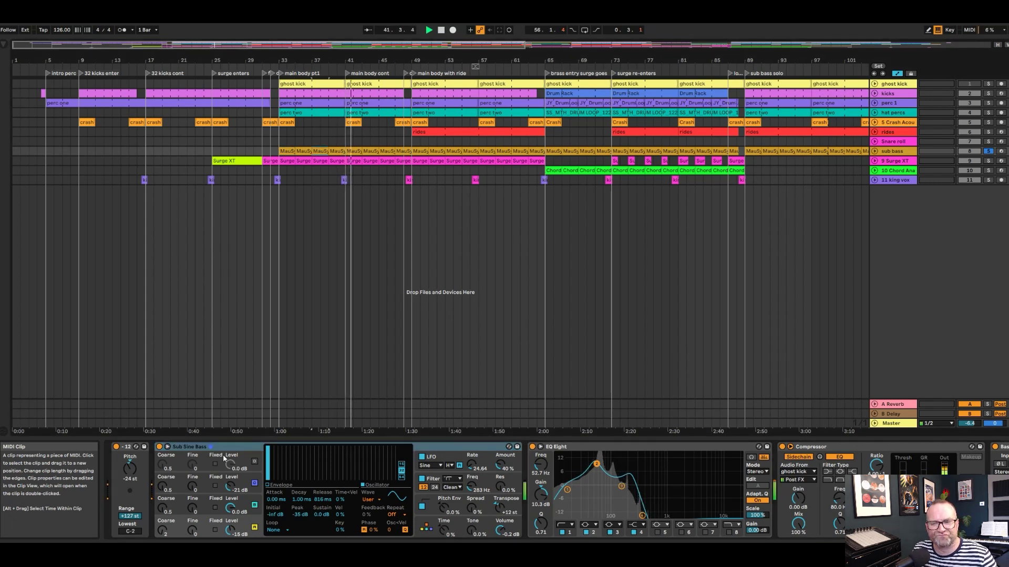
key(space)
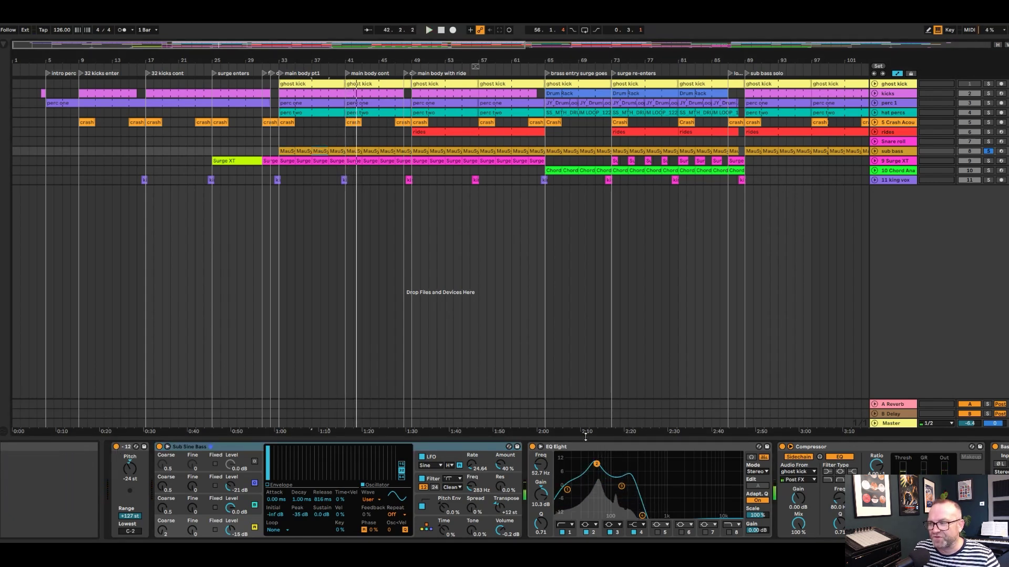
- Show the browser and open the Surge XT plug-in window from its first clip's track
click(286, 161)
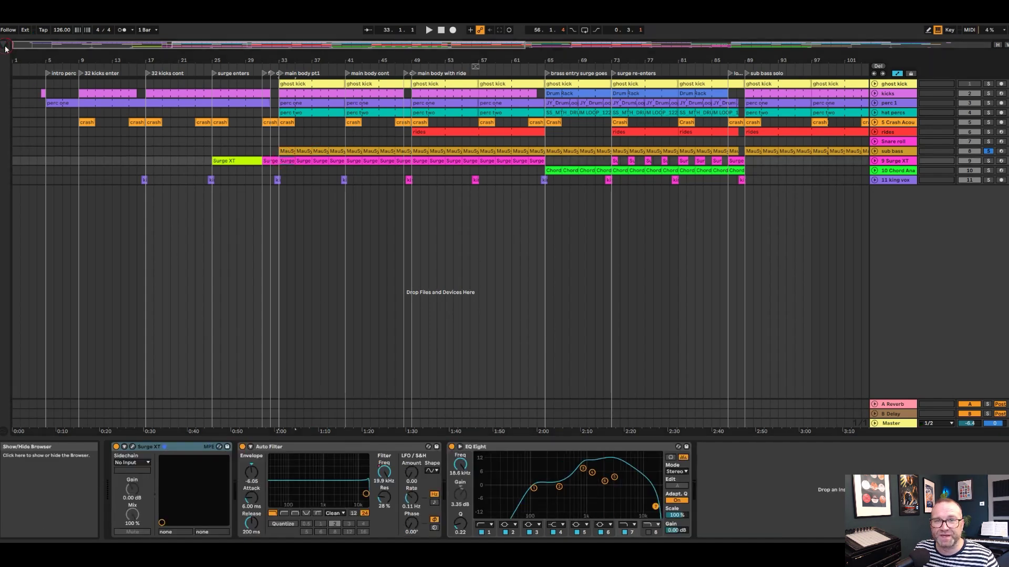
key(ctrl+alt+b)
click(504, 161)
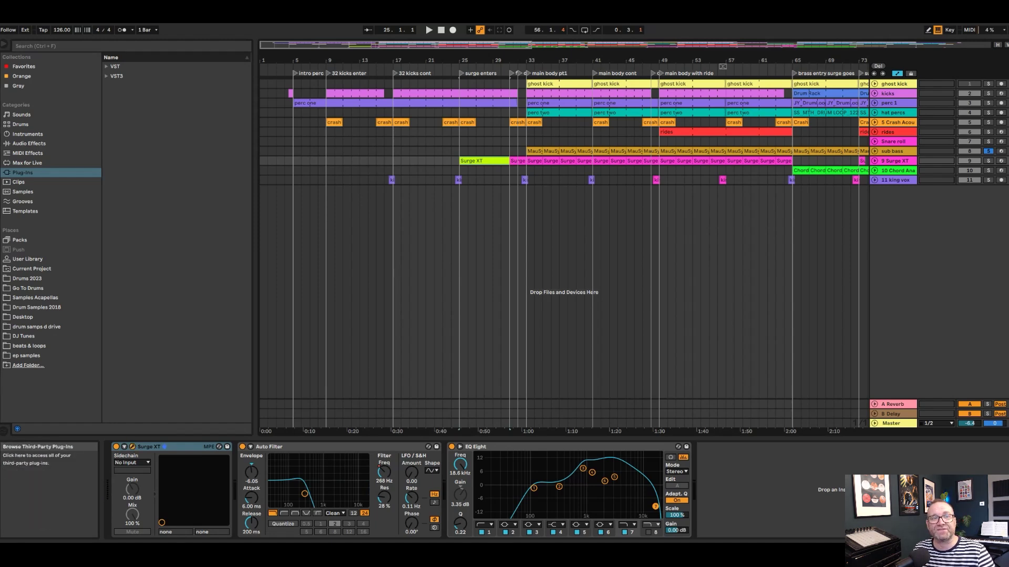
key(ctrl+alt+p)
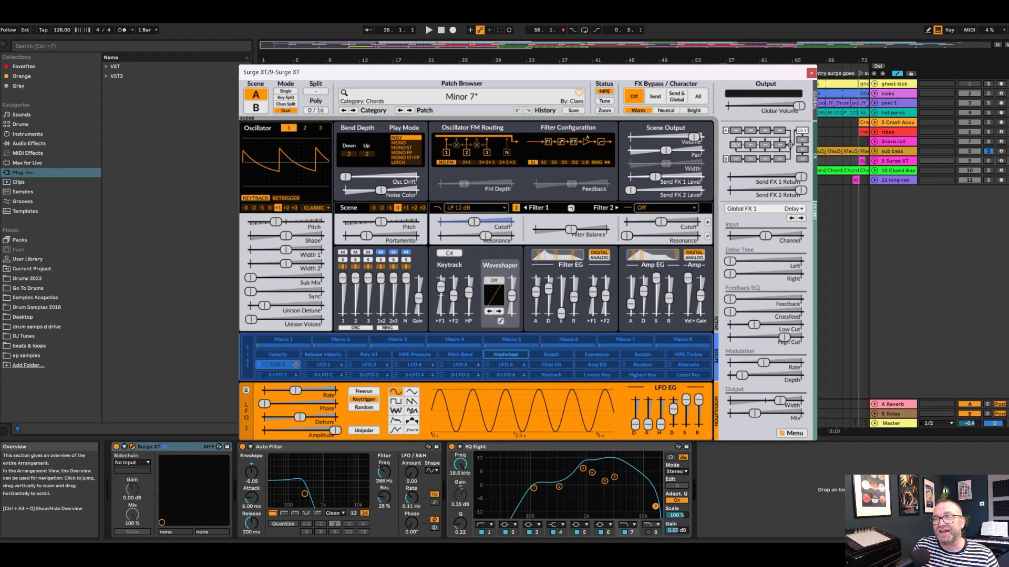
- Examine the factory and third-party patch categories in Surge XT, keeping the Minor 7* patch
click(406, 99)
mouse_move(477, 132)
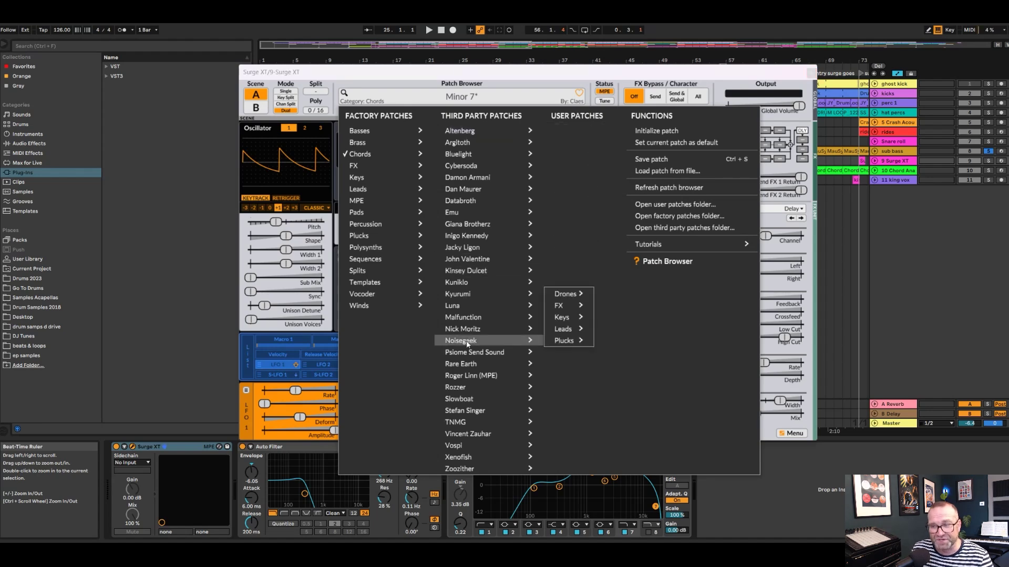
mouse_move(391, 136)
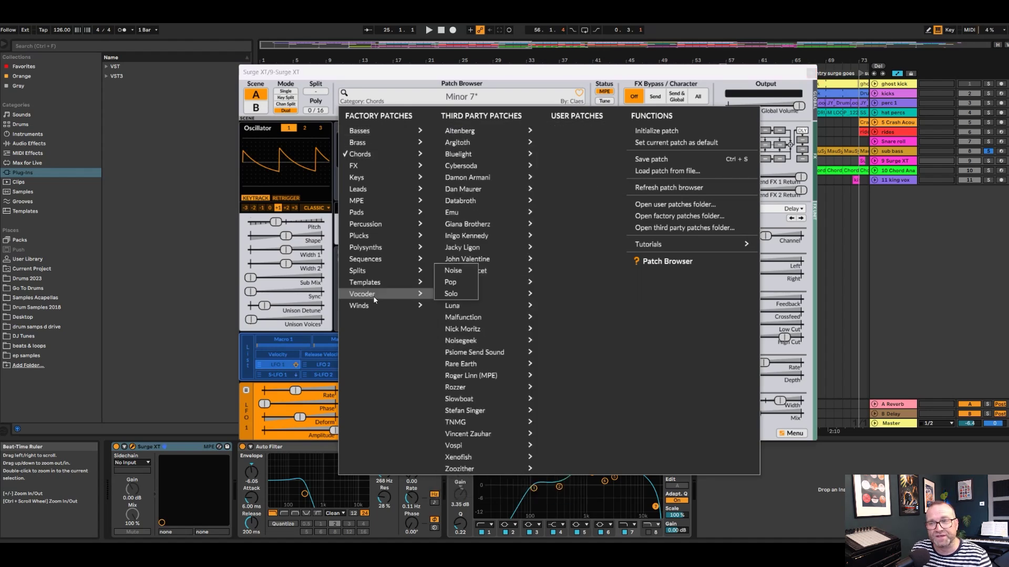
click(355, 78)
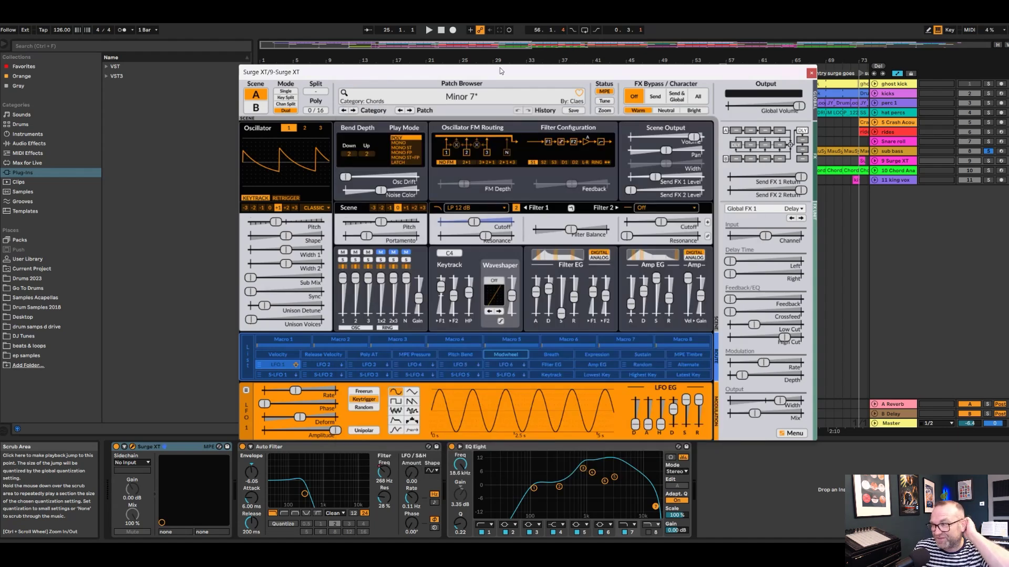
- Audition the armed, soloed Surge XT track with its Auto Filter cutoff raised, and re-enable the overridden automation
click(940, 151)
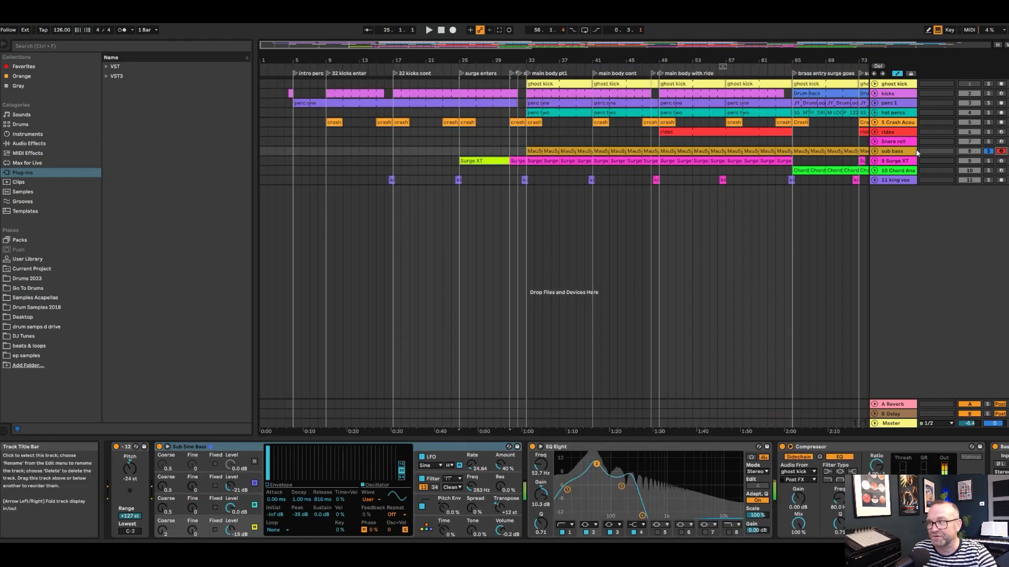
click(986, 162)
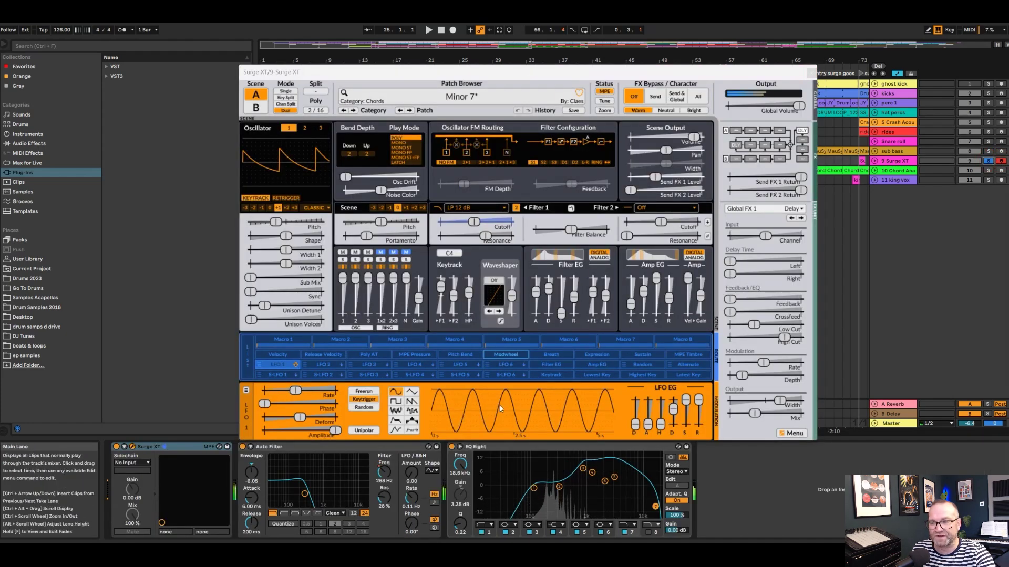
drag(305, 495, 364, 498)
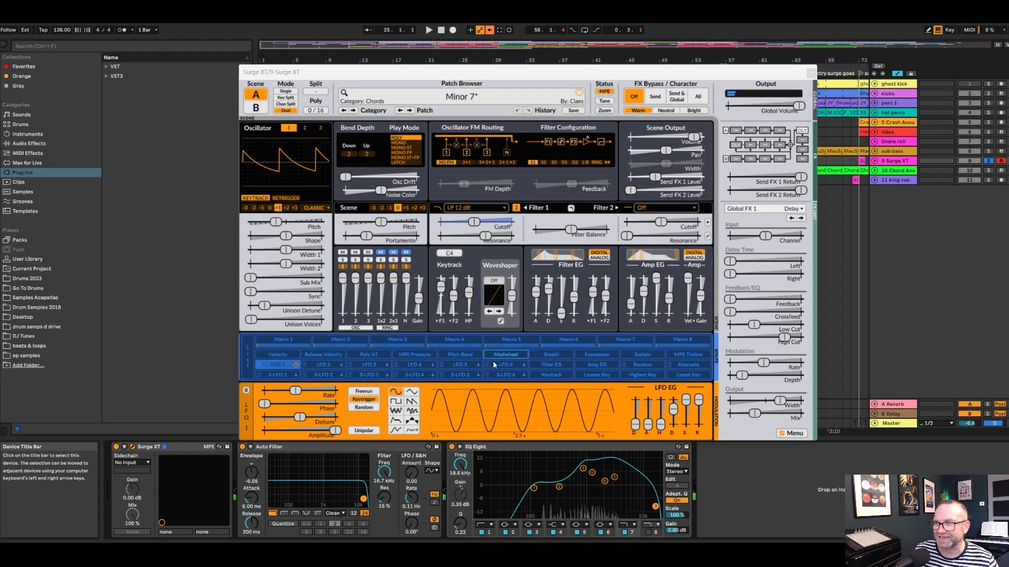
key(ctrl+alt+p)
click(489, 30)
- Clear the track solos and play the full mix from main body with ride at bar 49
click(668, 180)
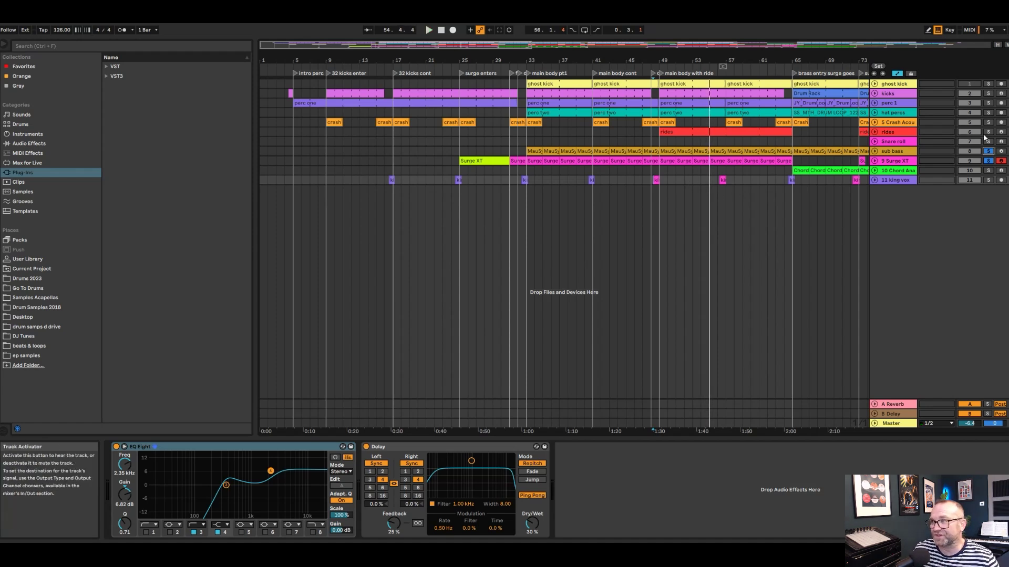
click(988, 161)
click(656, 214)
key(space)
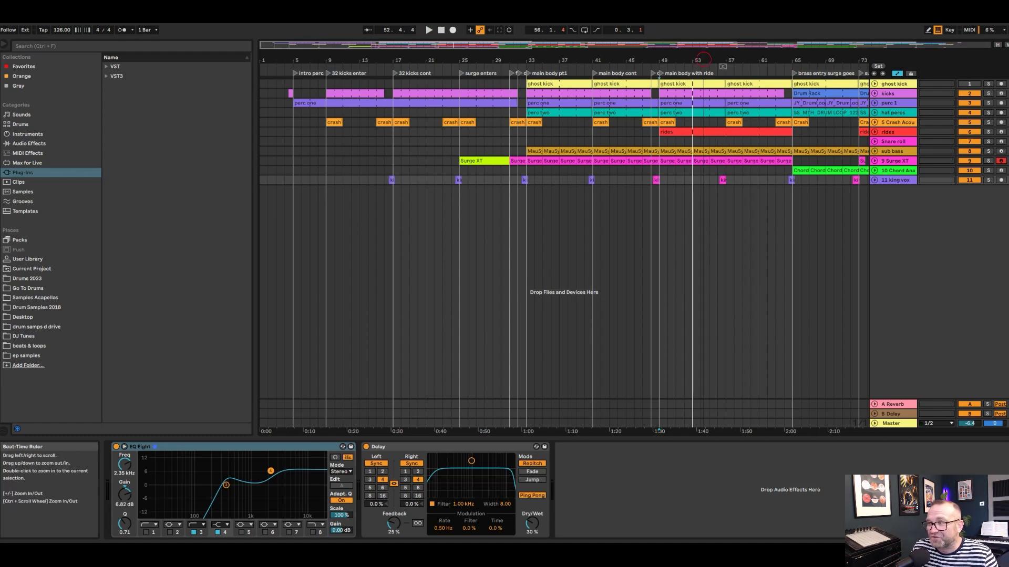
- Audition the brass track soloed from its clip at bar 67, clear the solo, and unfold the track in the arrangement
drag(787, 160, 656, 162)
click(661, 175)
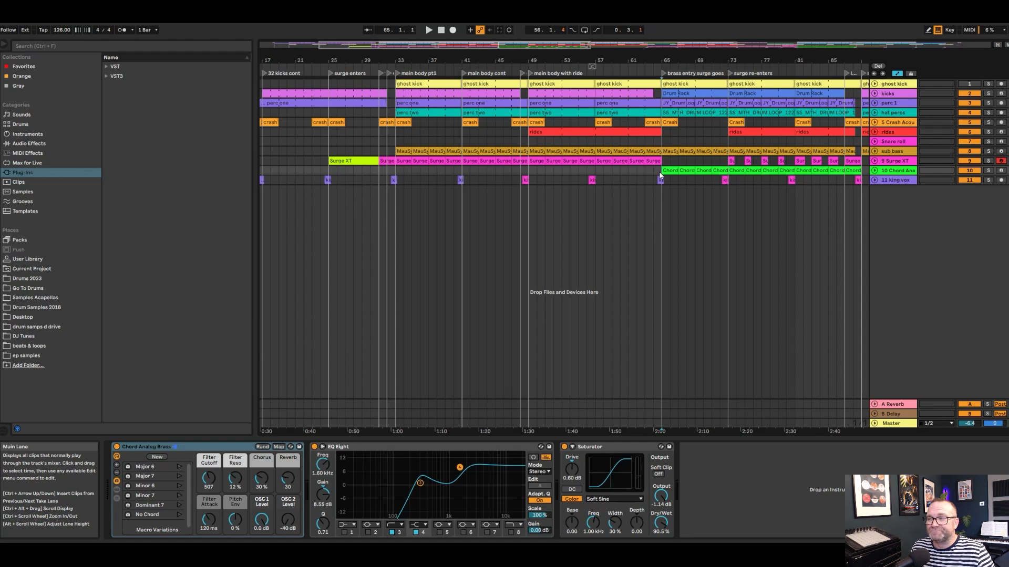
click(668, 170)
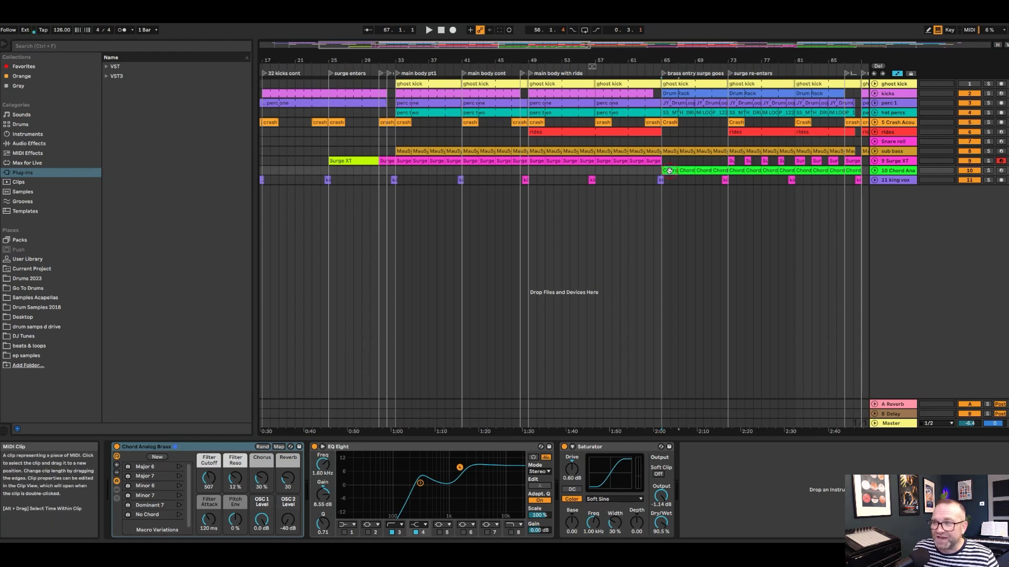
click(162, 447)
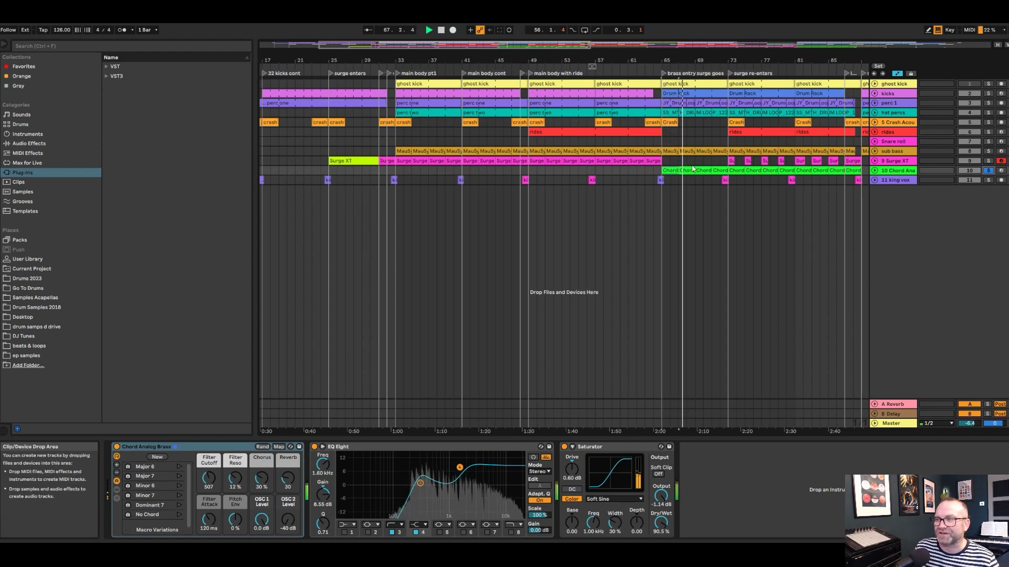
click(989, 171)
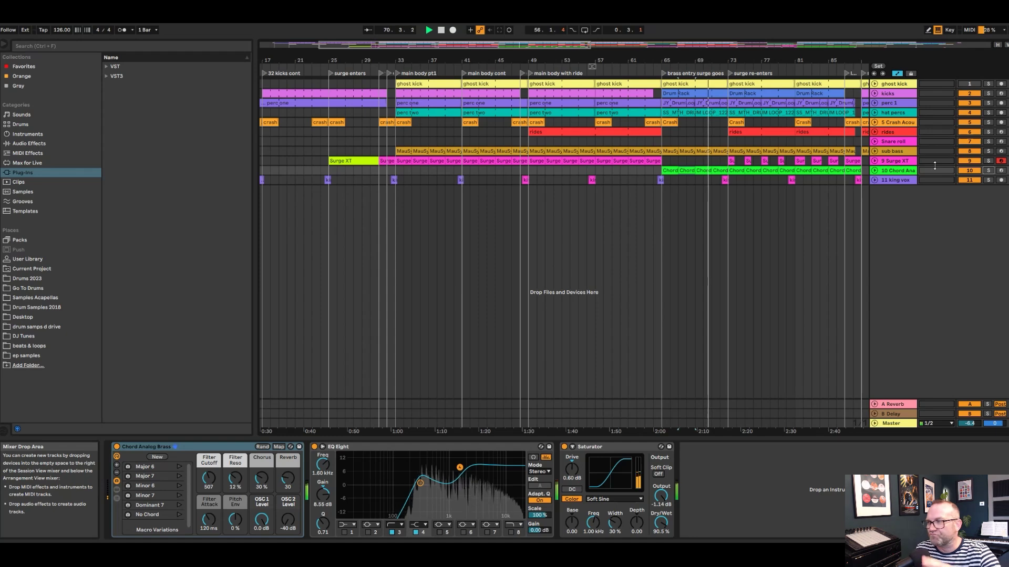
click(874, 170)
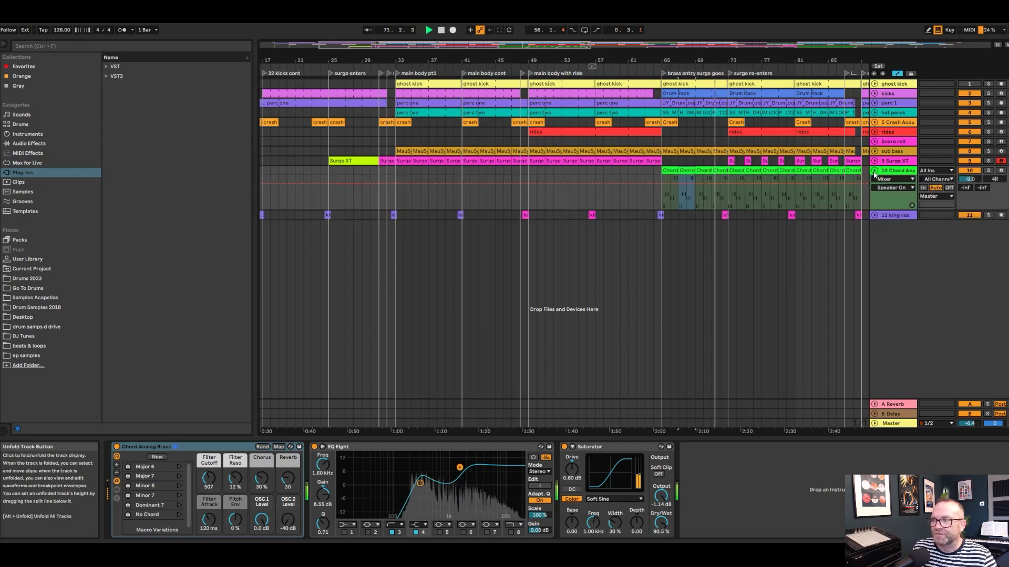
- Solo the Surge XT track, play its last clips before the brass entry, and examine the clip's MIDI notes
click(644, 163)
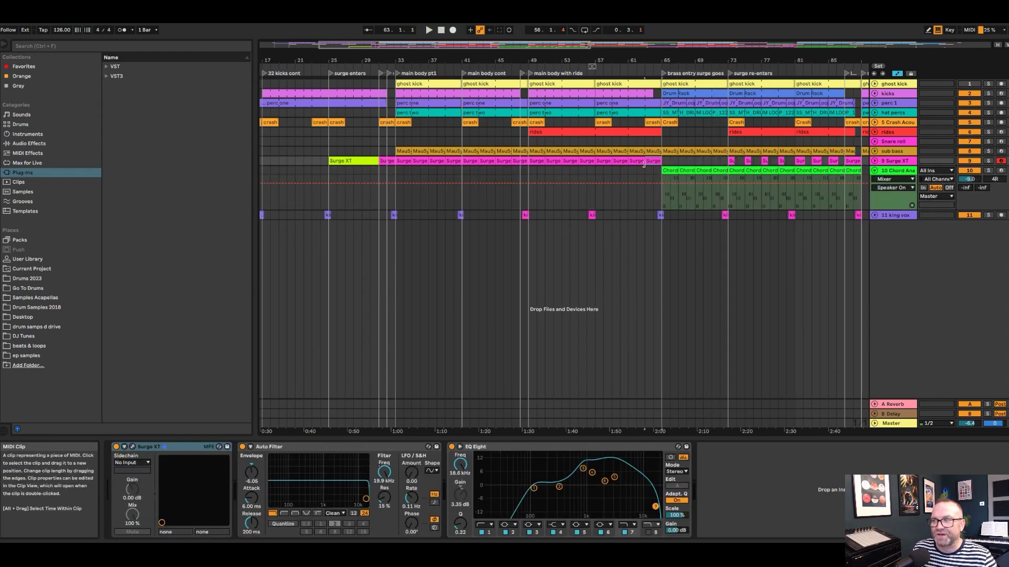
click(988, 160)
key(space)
double_click(634, 163)
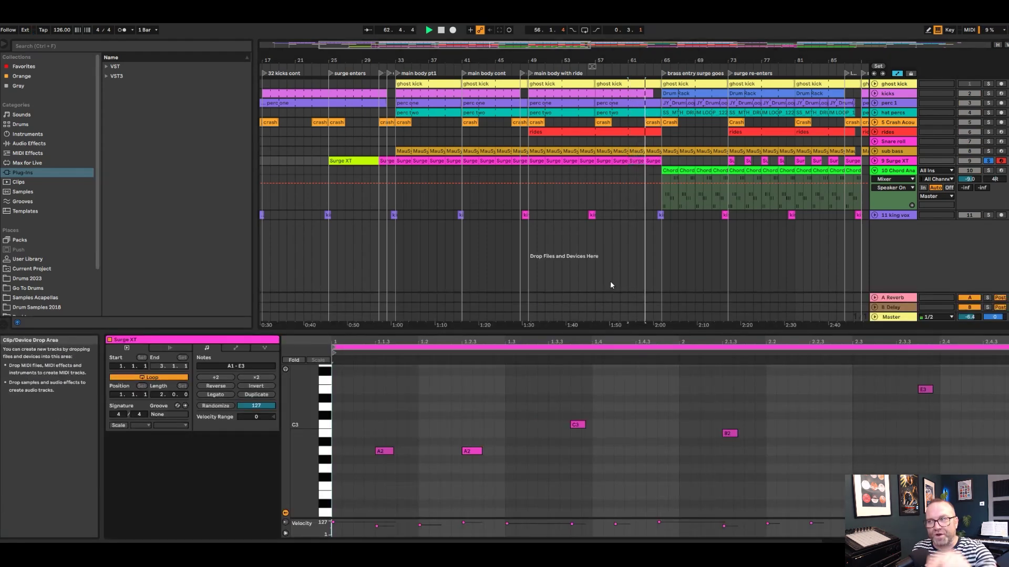
key(space)
- Examine the first brass clip's MIDI notes and play the full mix from bar 65 with the Surge XT solo cleared
click(673, 163)
click(671, 171)
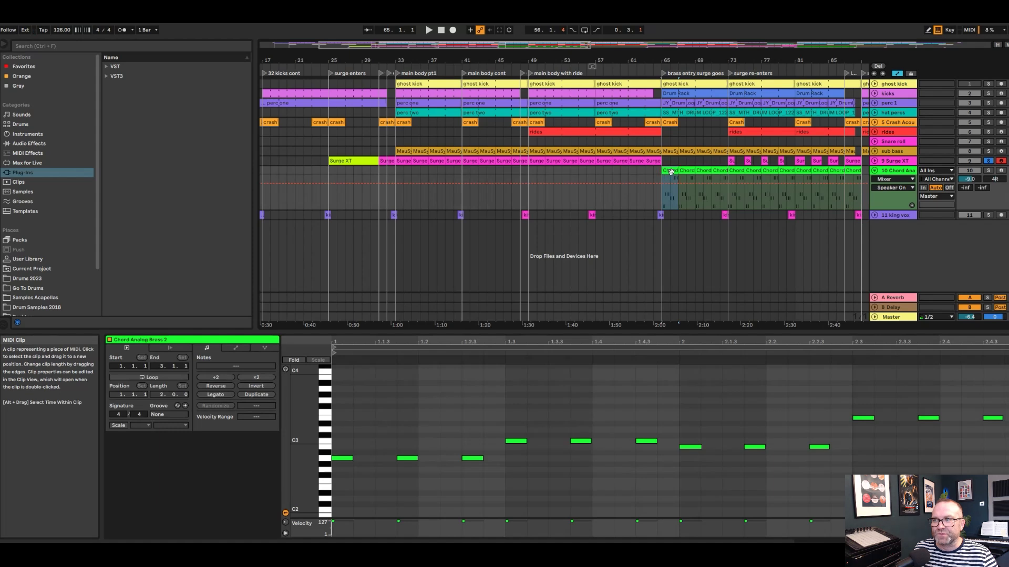
key(space)
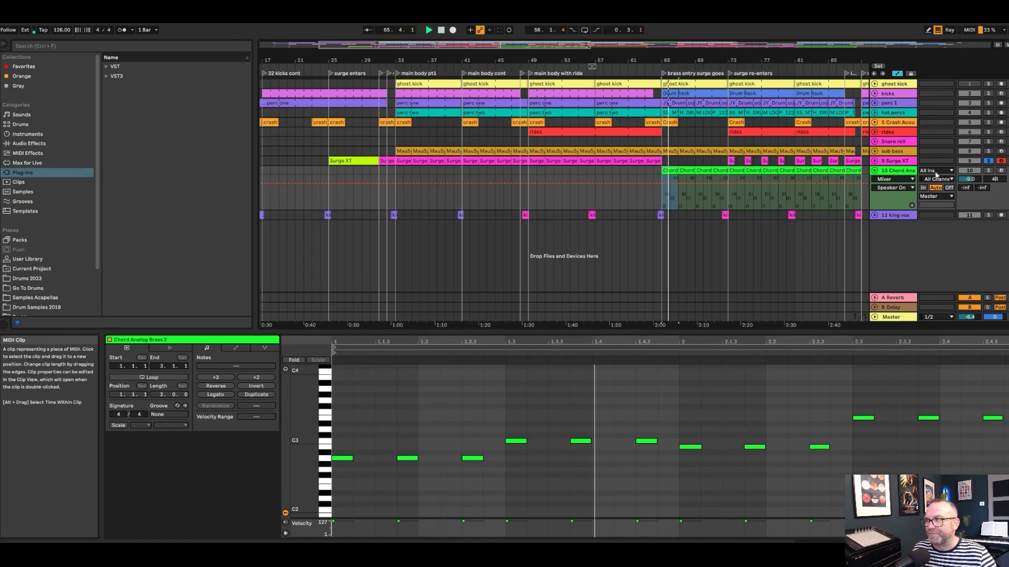
click(988, 160)
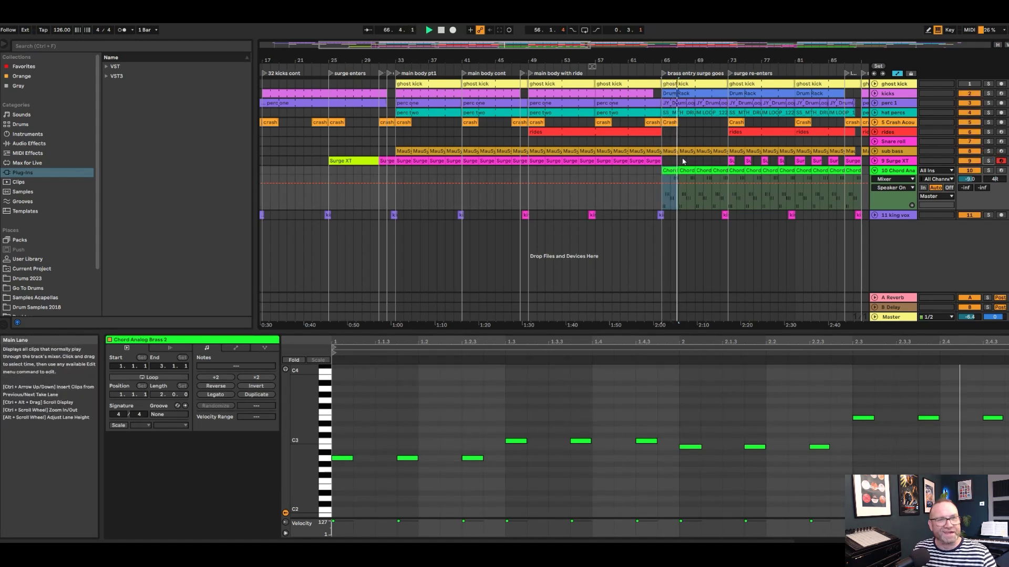
drag(684, 60, 439, 28)
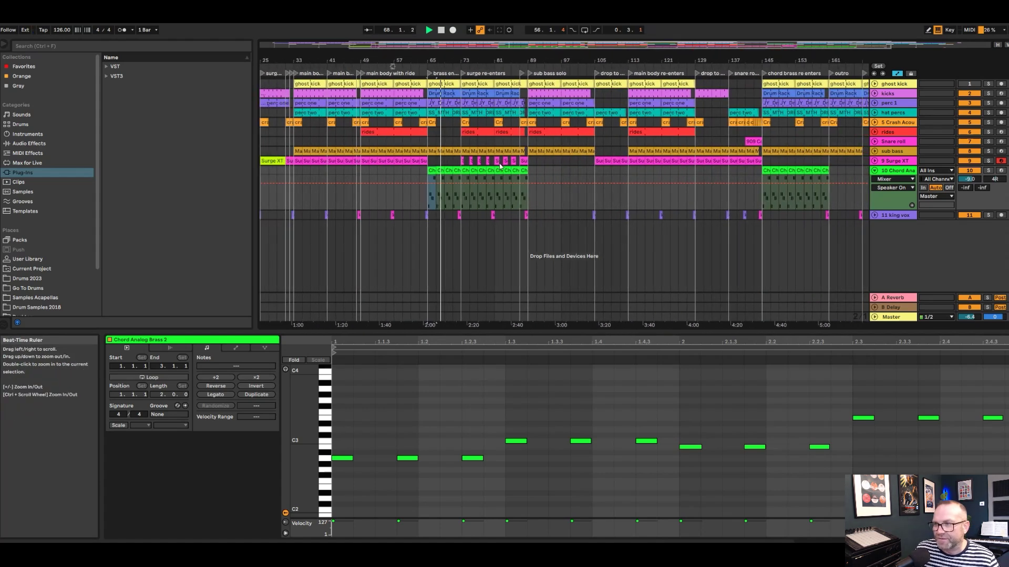
click(528, 180)
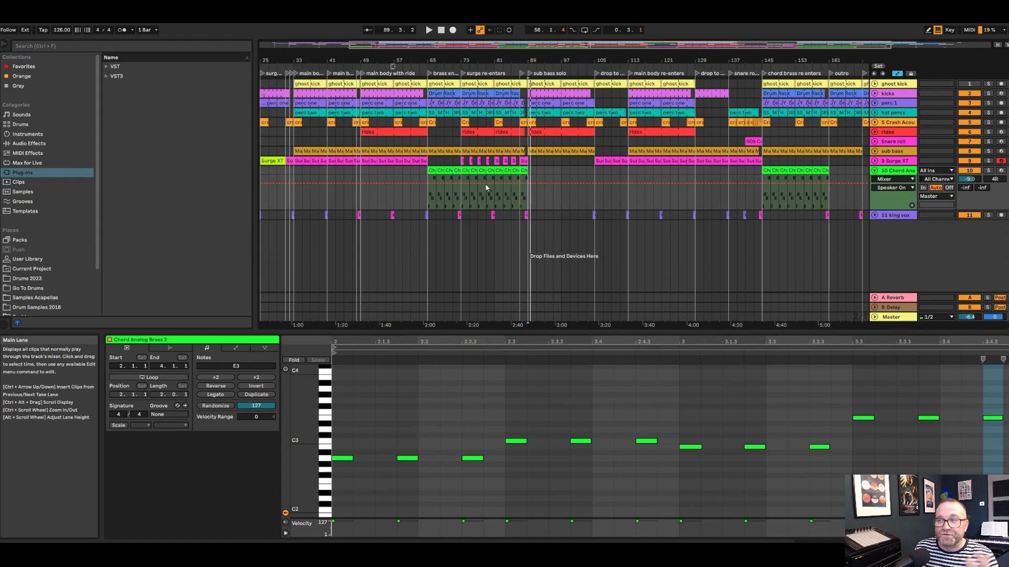
- Solo the king vox track and audition its vocal clips leading into bars 105 and 89
click(490, 218)
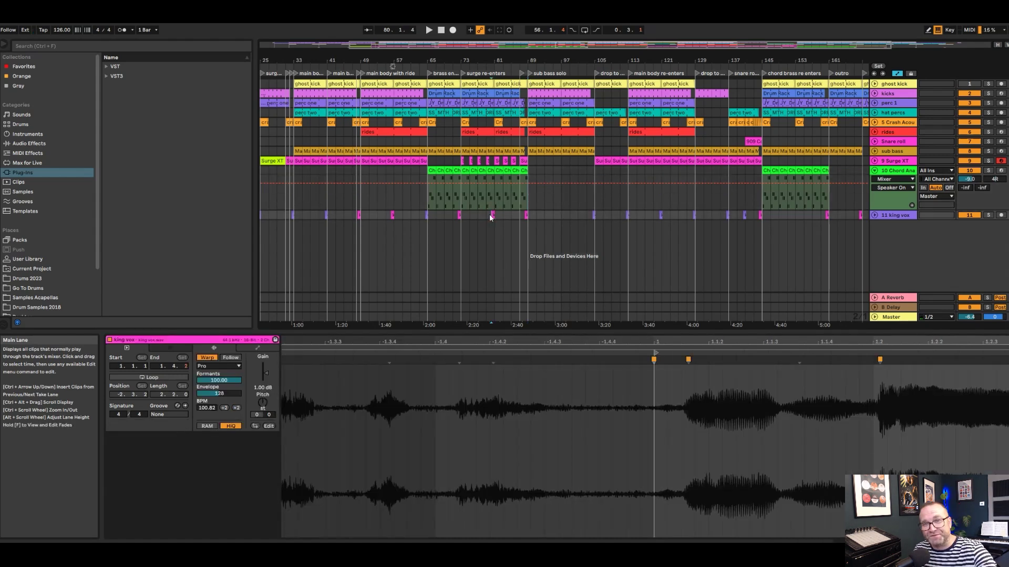
click(987, 215)
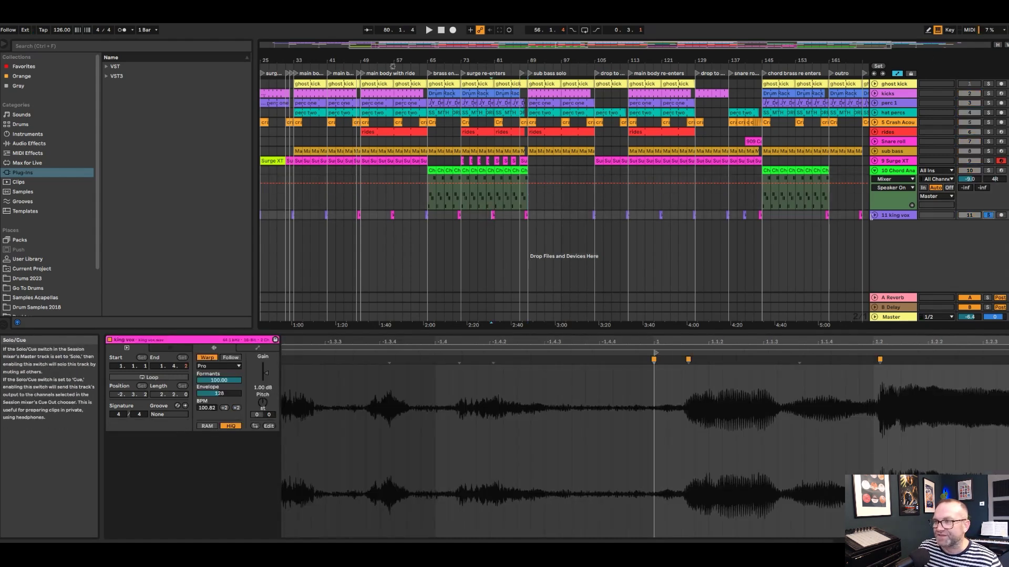
ctrl+scroll(604, 205, up, 5)
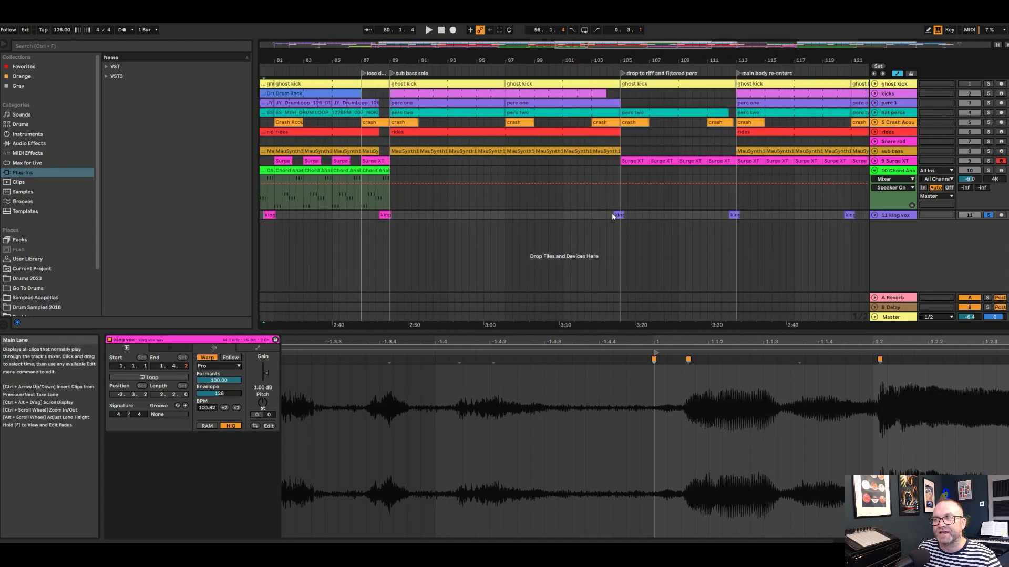
click(614, 215)
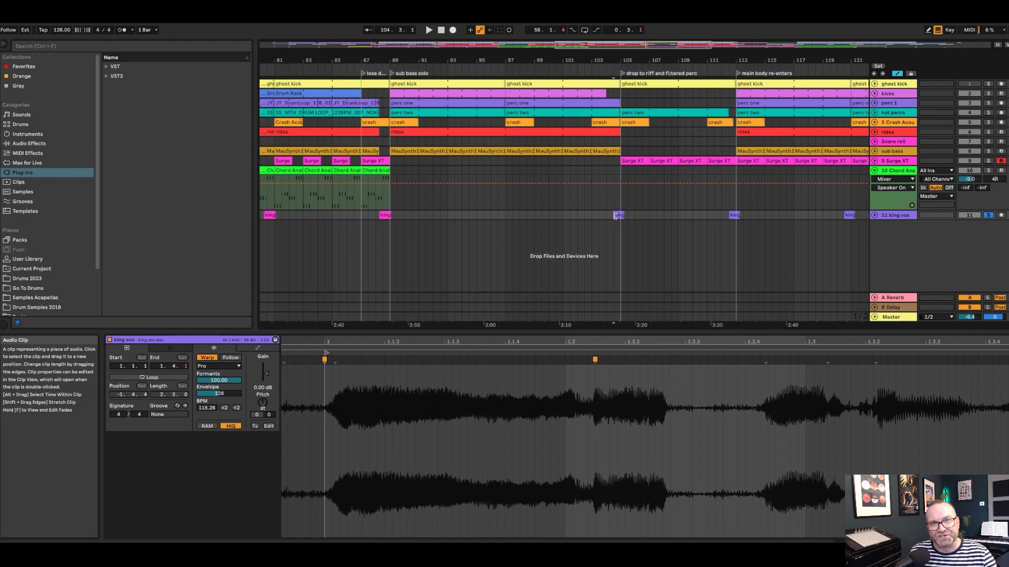
key(space)
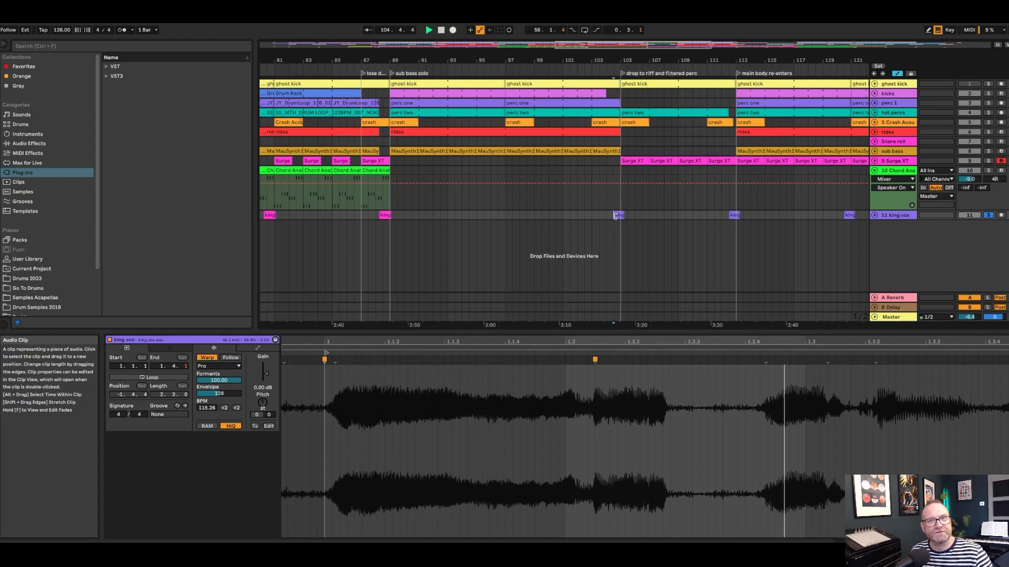
click(380, 216)
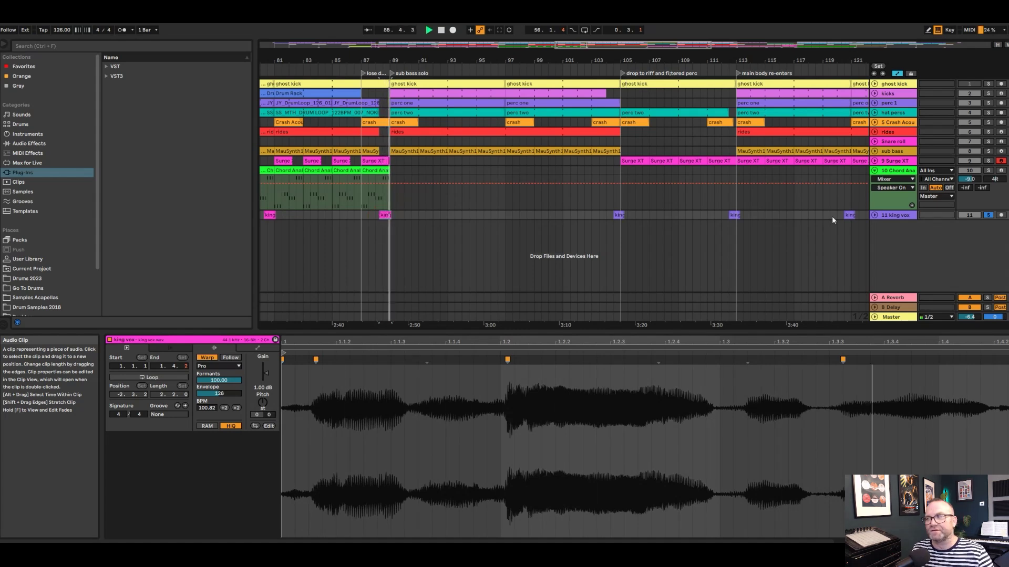
- Clear the king vox solo, show the track's EQ Eight and Delay devices, and play the full mix from bar 89
click(988, 215)
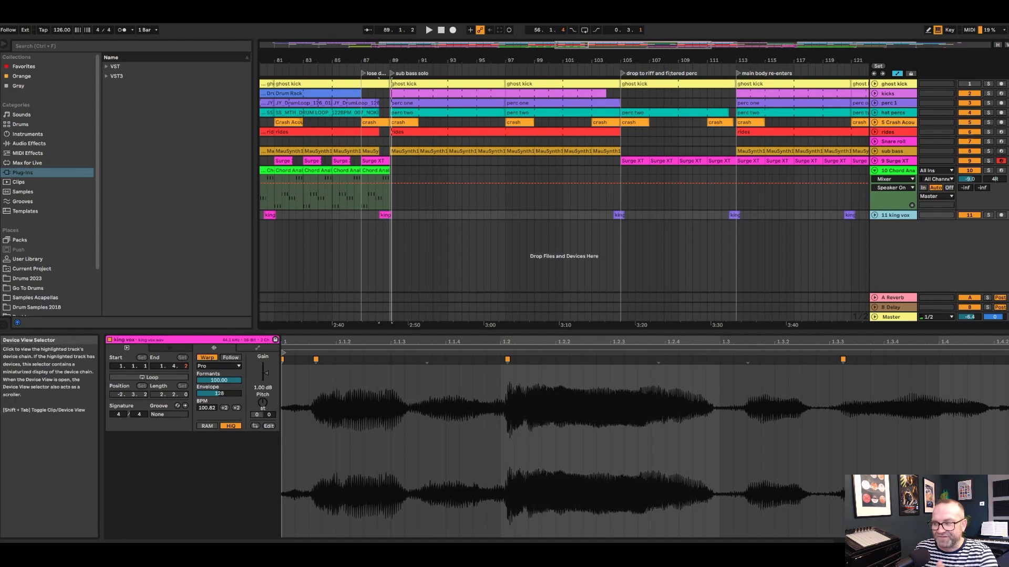
click(539, 359)
key(space)
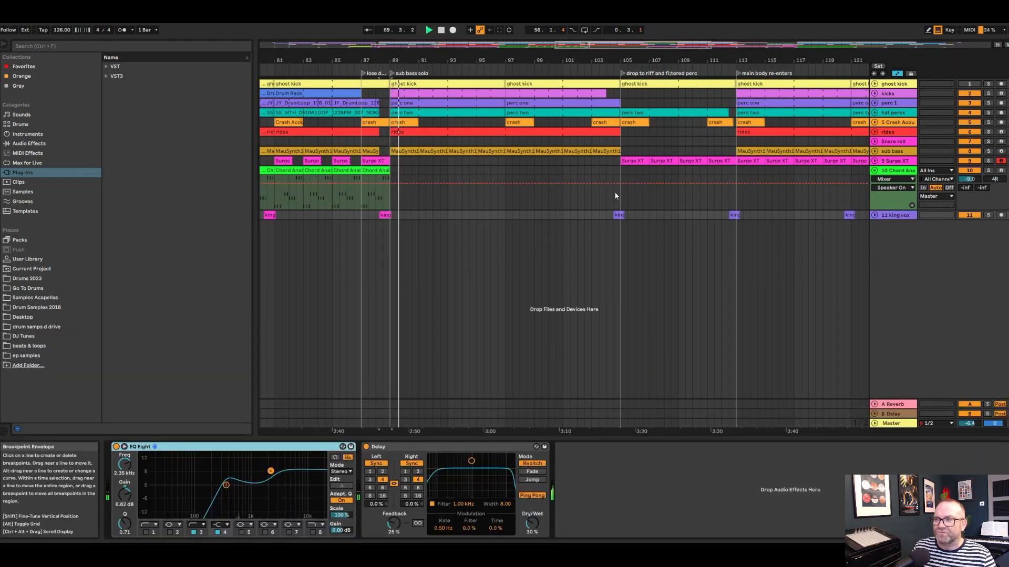
- Play the transitions into main body re-enters at bar 113, after bar 129, and into the brass re-entry at bar 145
click(730, 199)
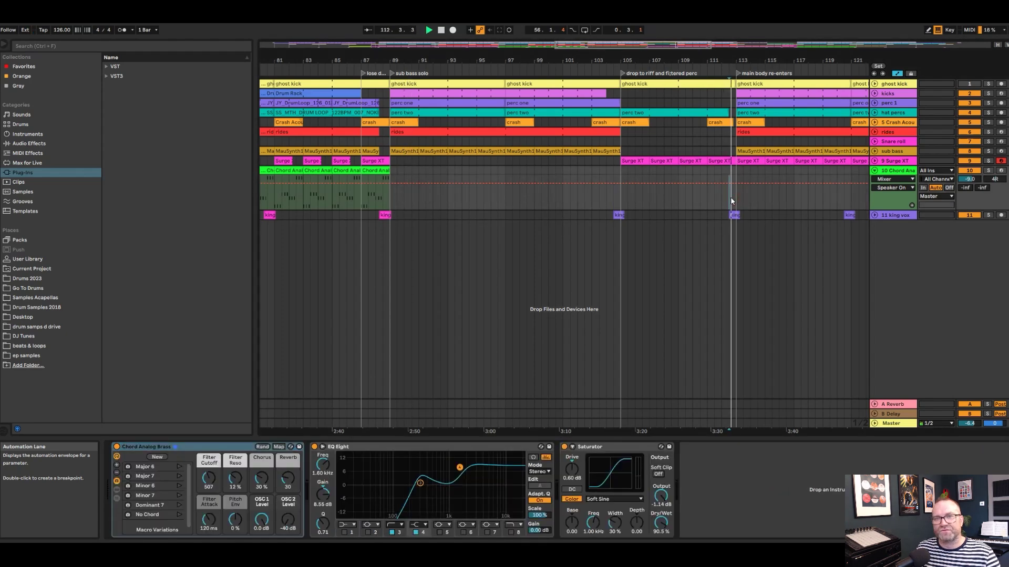
drag(830, 60, 596, 21)
click(651, 171)
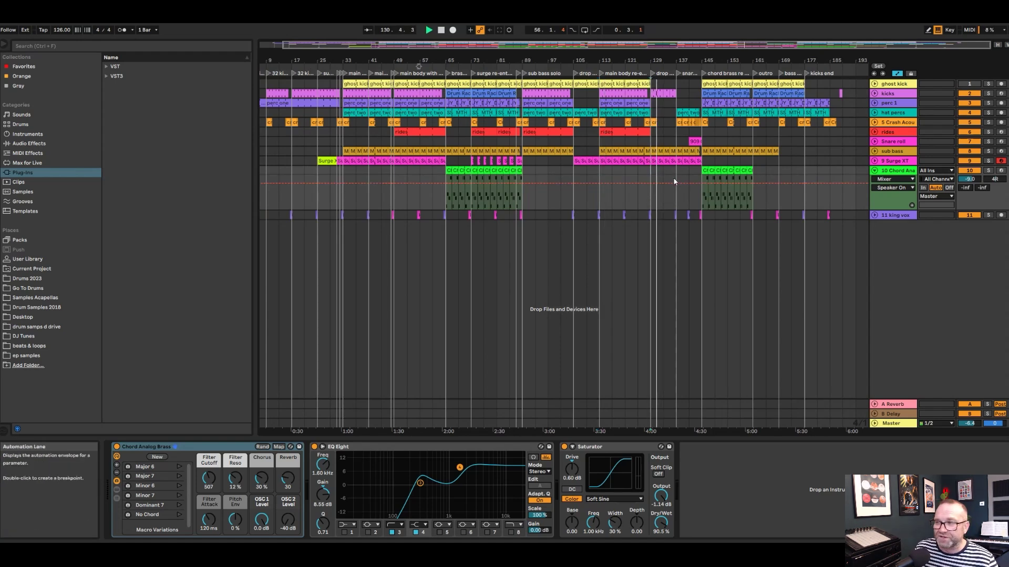
click(702, 175)
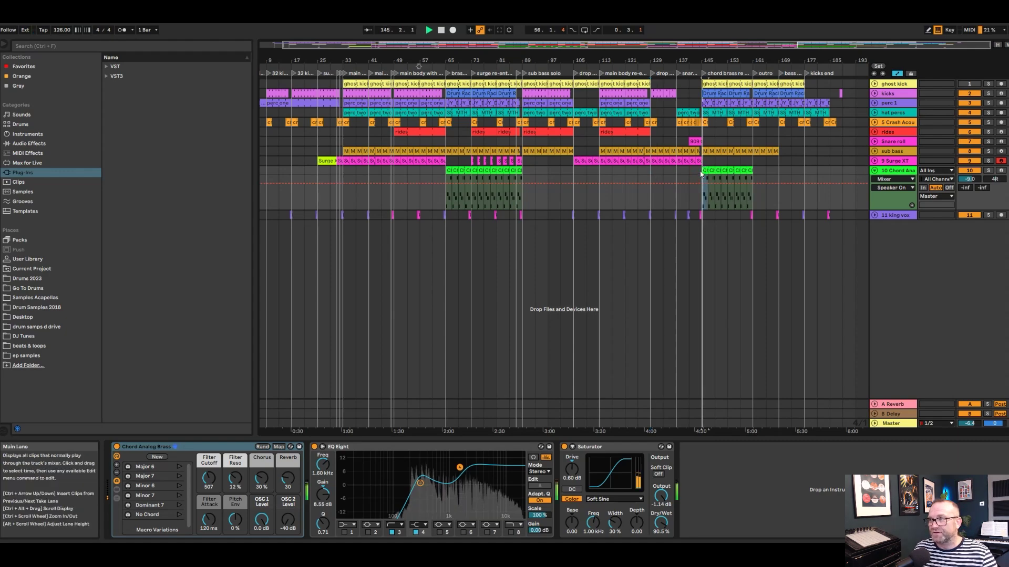